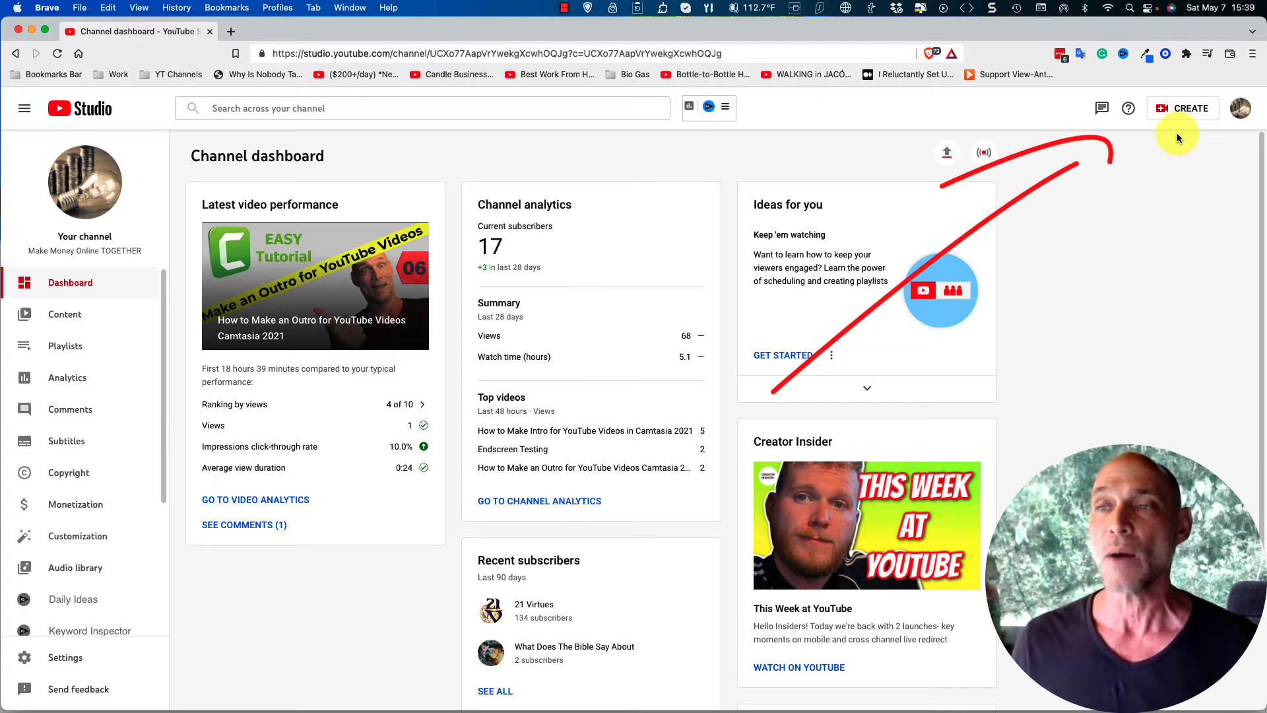
click(1179, 116)
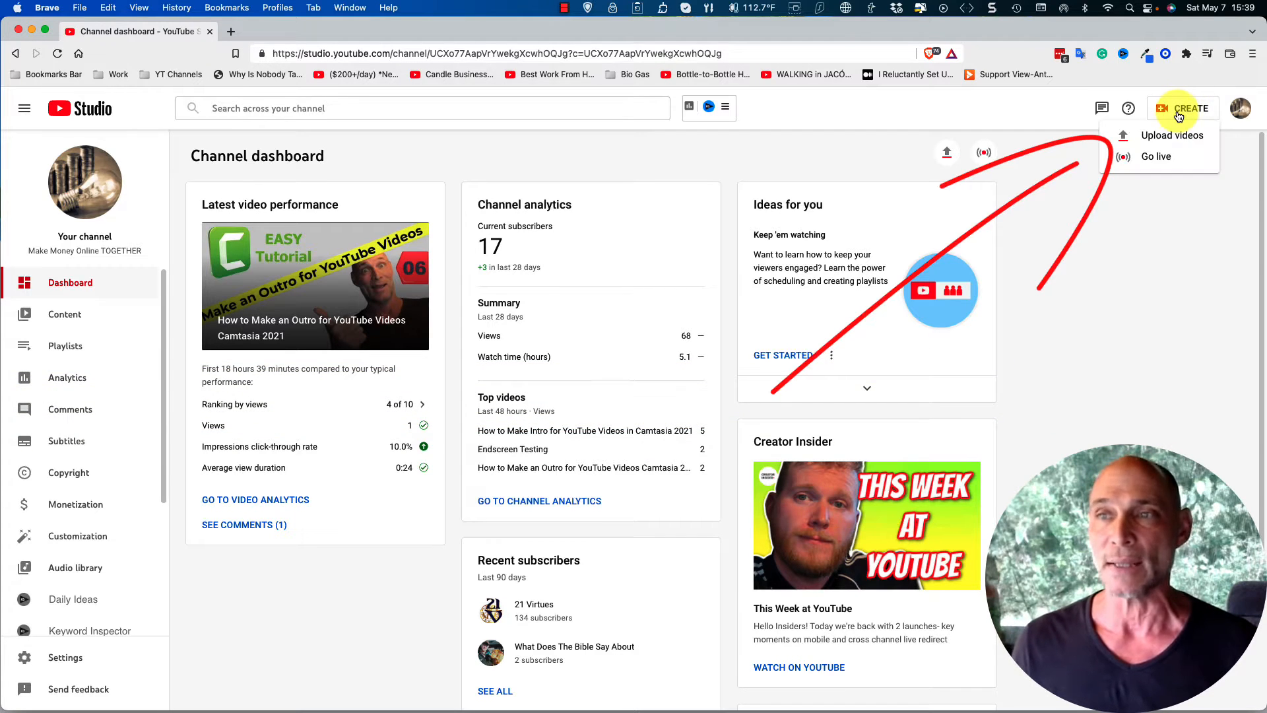
click(1163, 219)
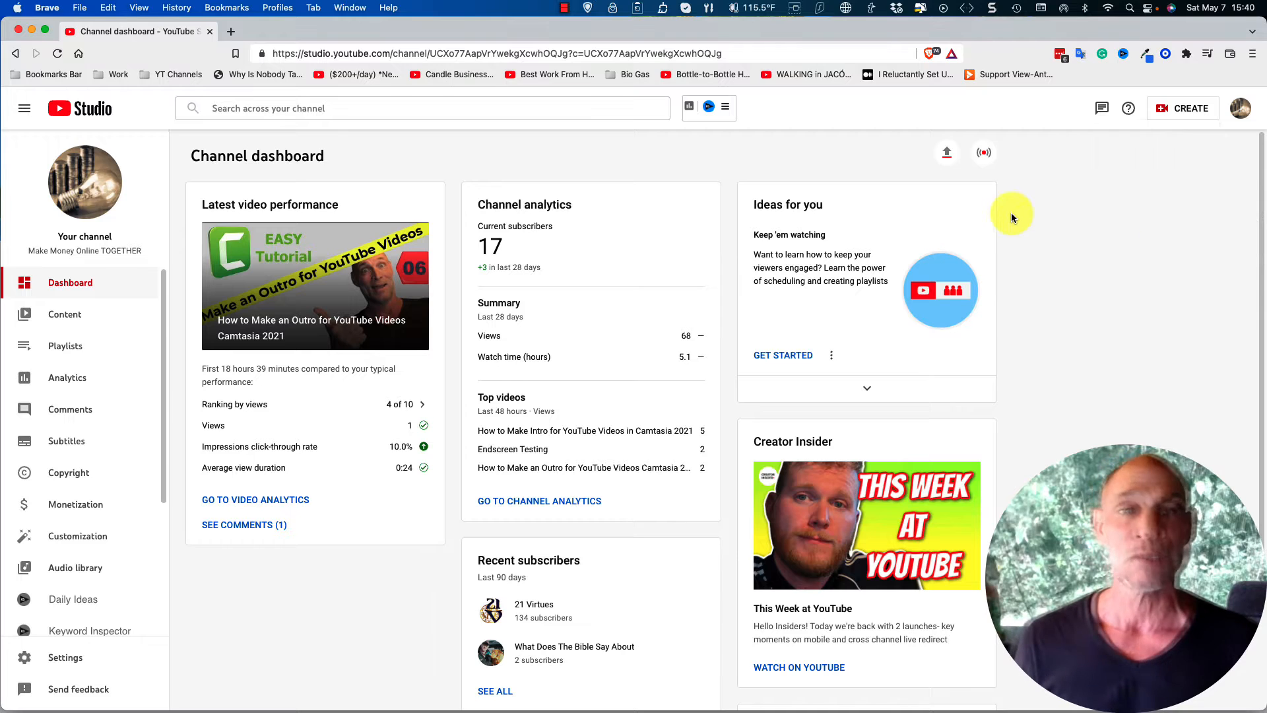
Step: Open the end screen editor for the existing video "How to Make an Outro for YouTube Videos Camtasia 2021" in the channel content
click(64, 321)
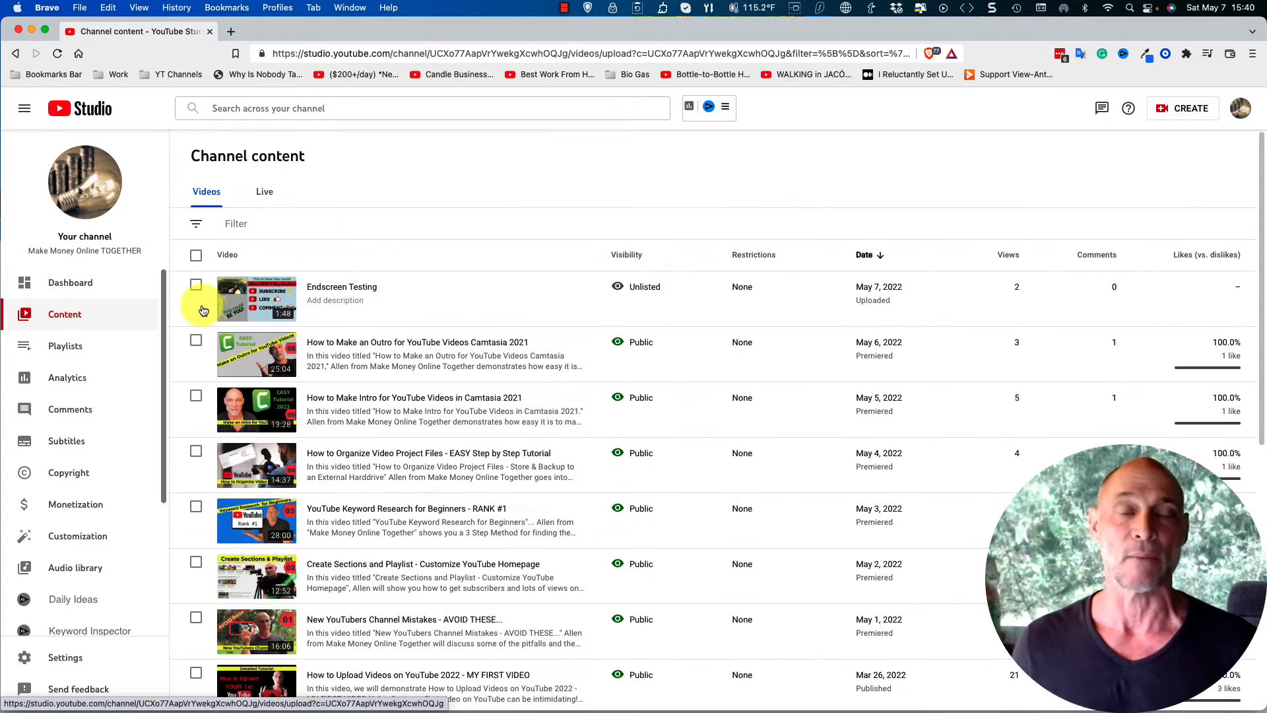
scroll(439, 331, down, 5)
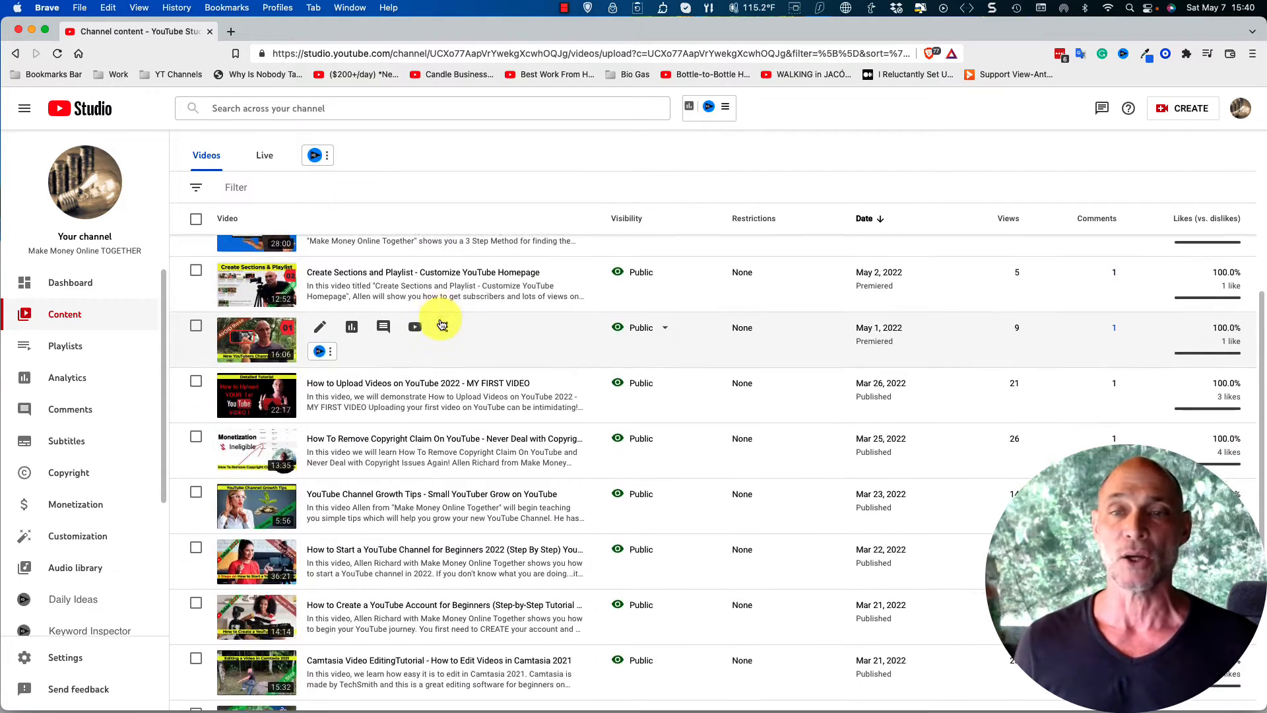
scroll(438, 331, up, 6)
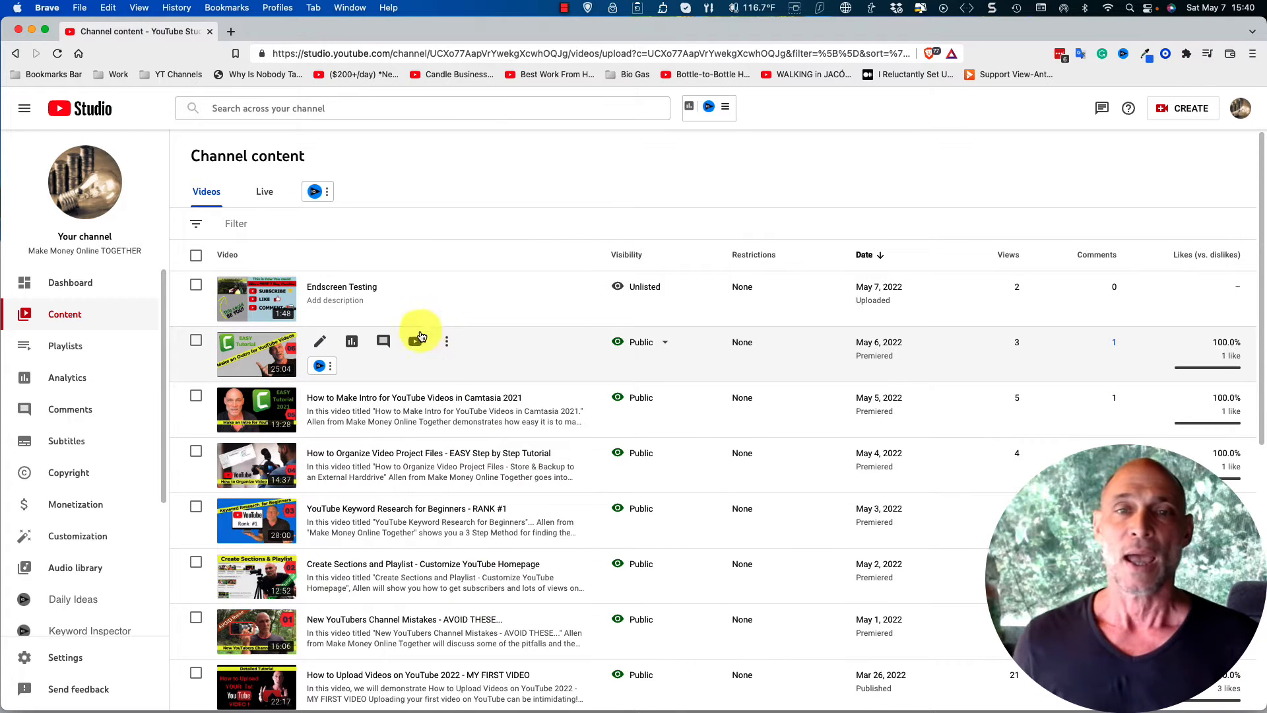
click(321, 343)
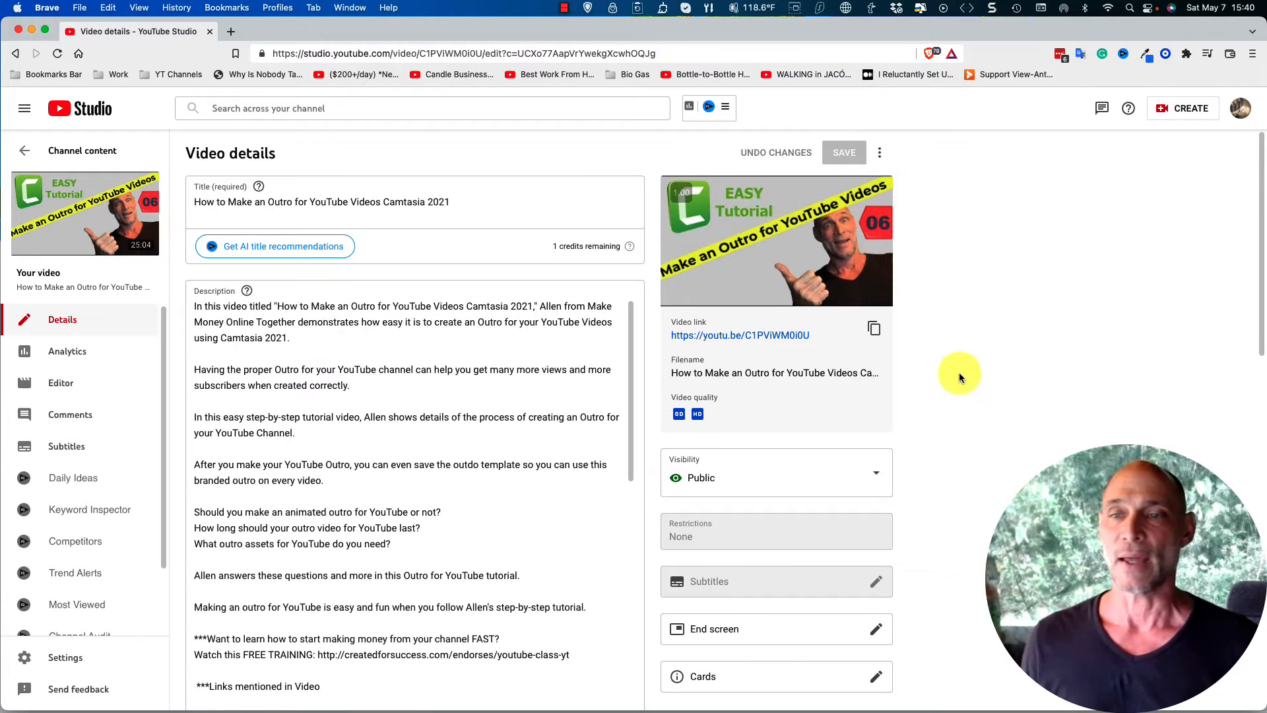
scroll(973, 378, down, 6)
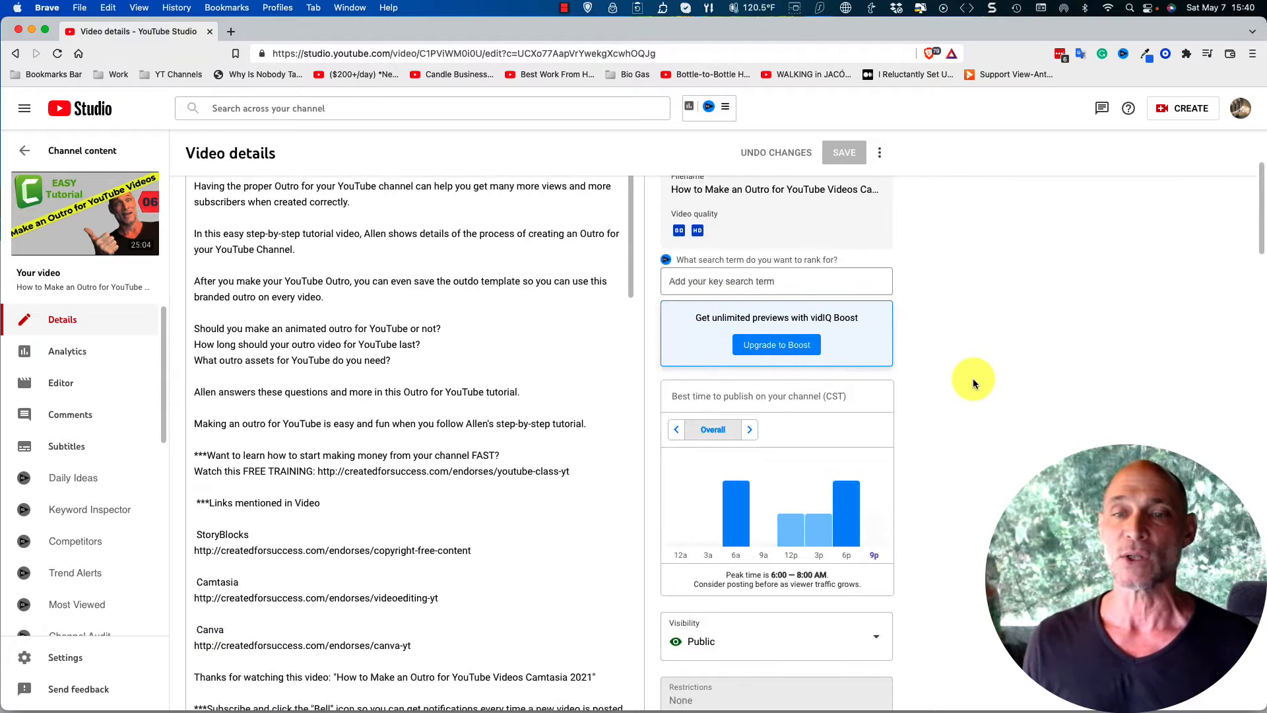
scroll(972, 378, down, 5)
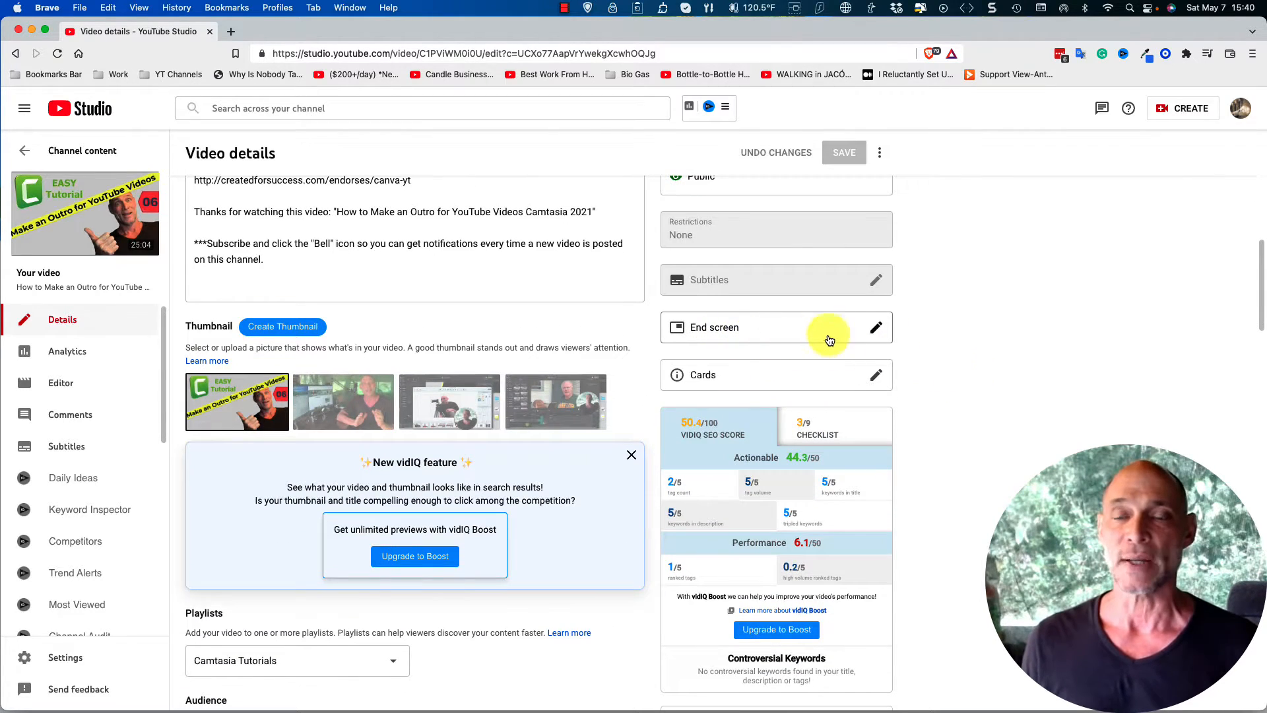
click(877, 337)
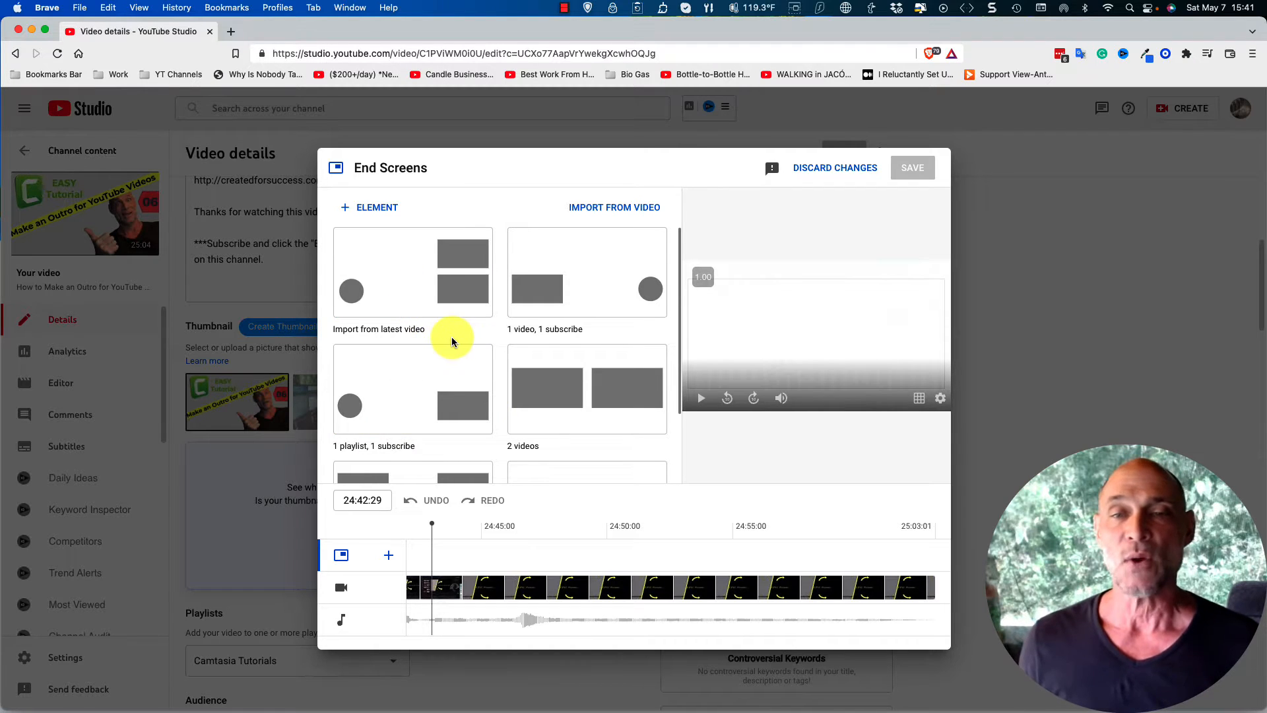
Step: Apply the "1 video, 1 subscribe" template, placing the subscribe element in the frame's lower left and the video element in its lower right
scroll(475, 317, down, 2)
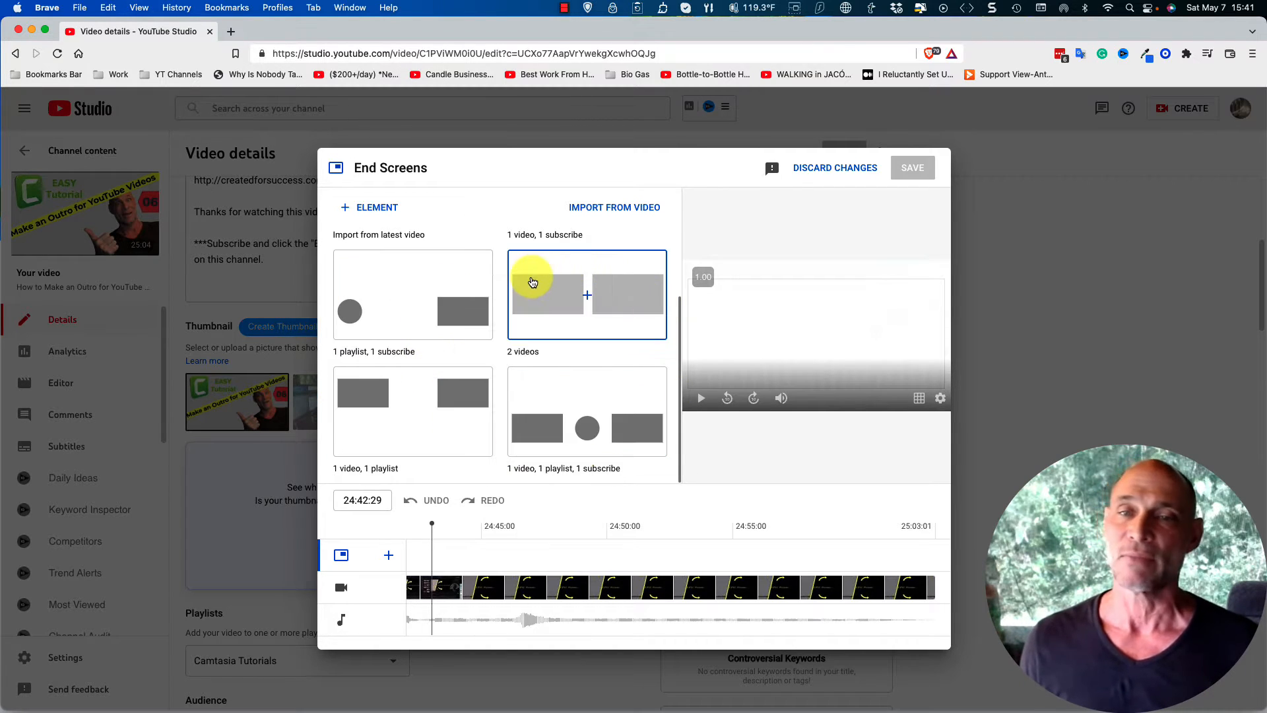
scroll(531, 281, up, 1)
scroll(533, 282, up, 2)
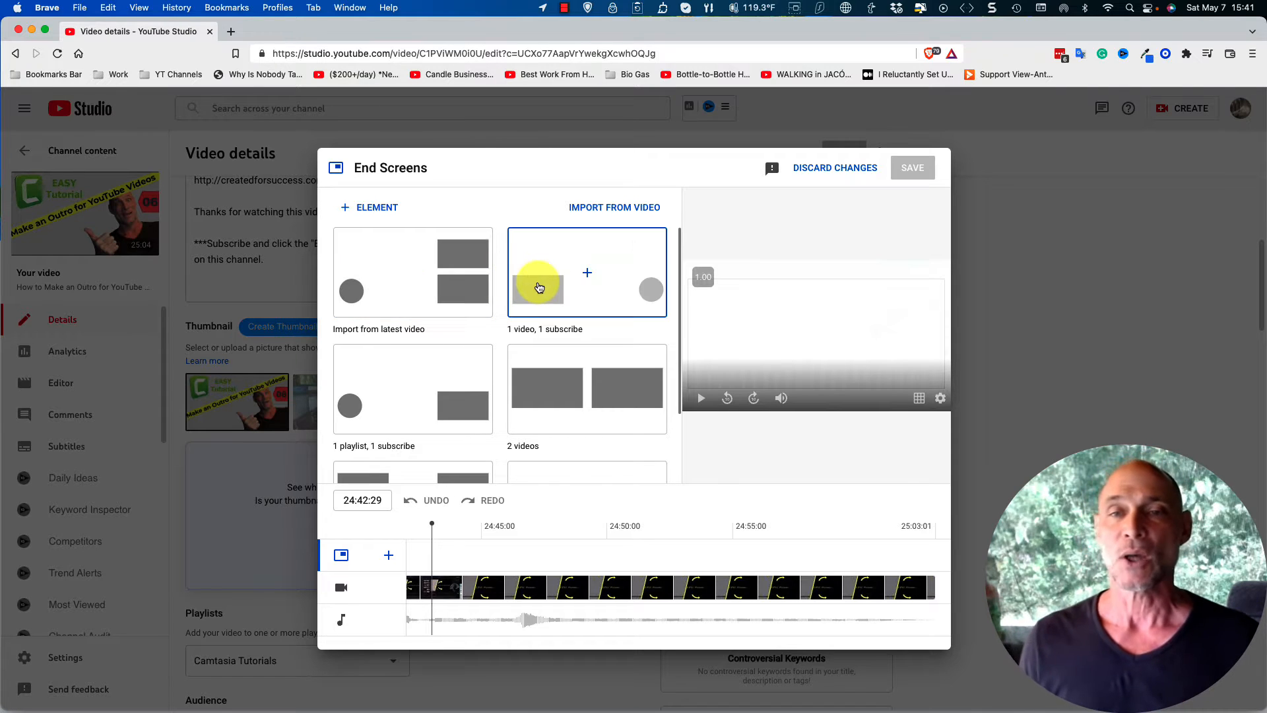
click(572, 264)
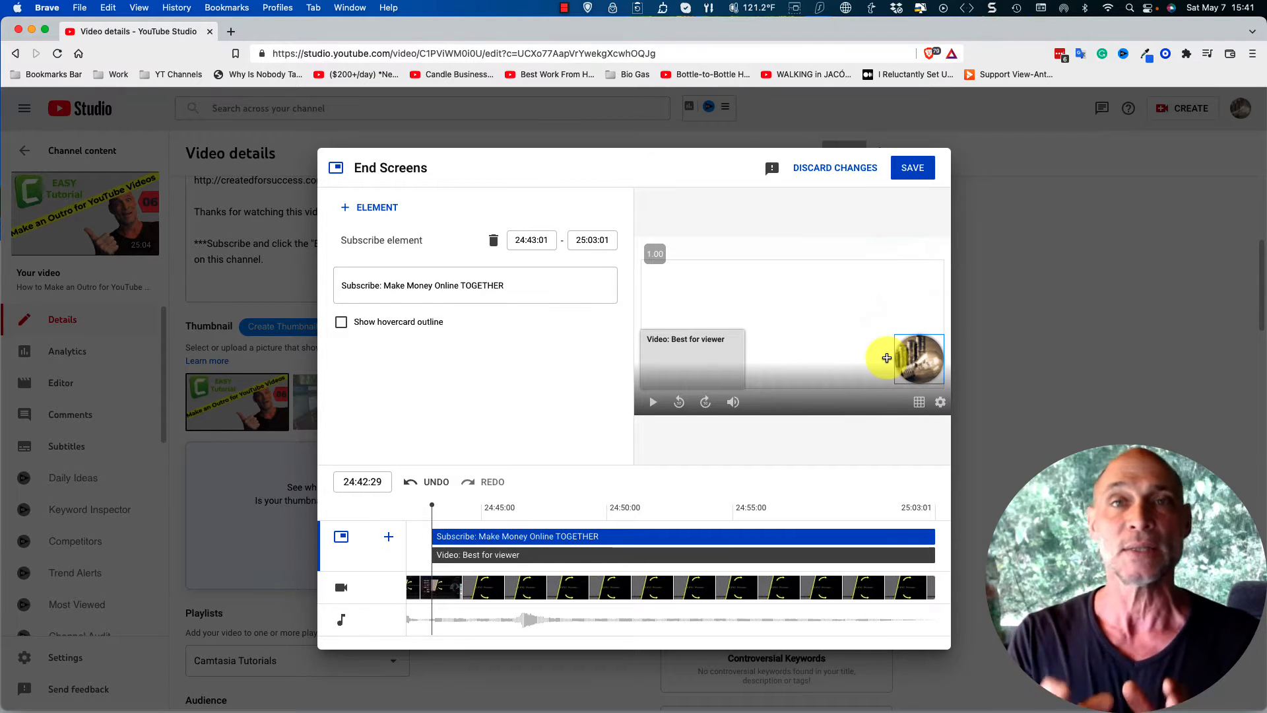
drag(886, 358, 925, 363)
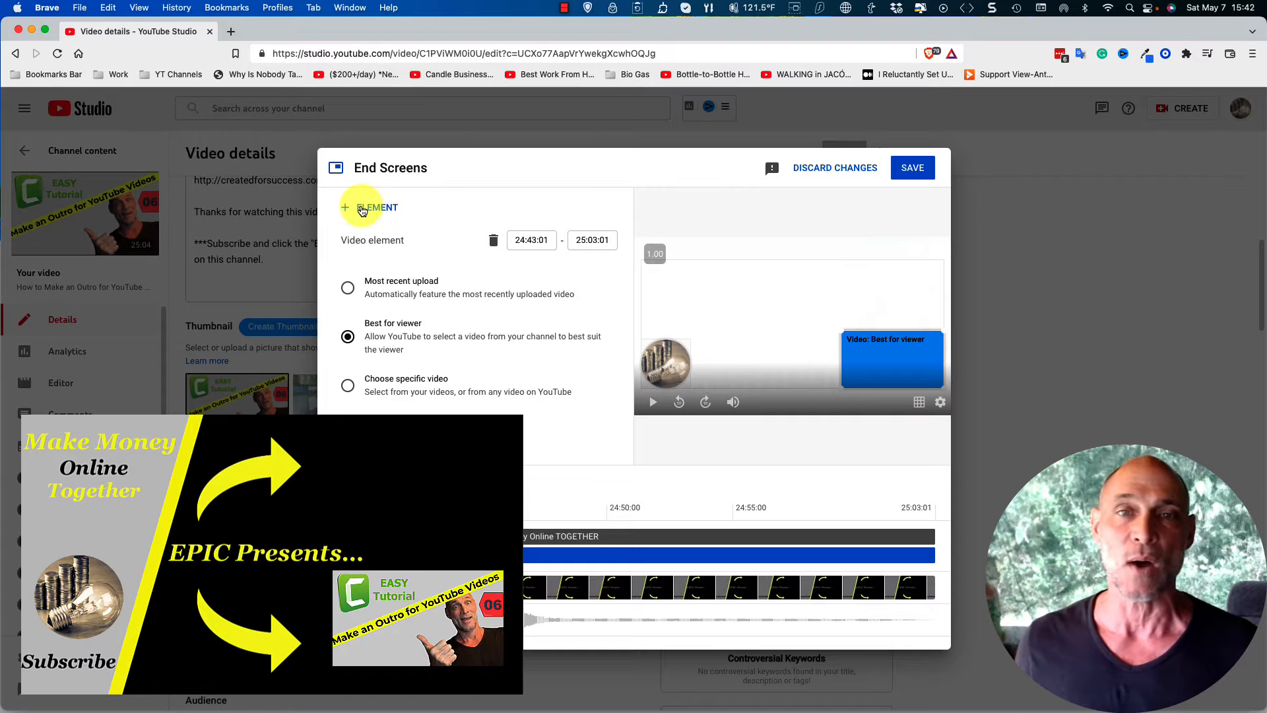
Step: Add a second video element featuring the most recent upload and place it directly above the "Best for viewer" element
click(362, 210)
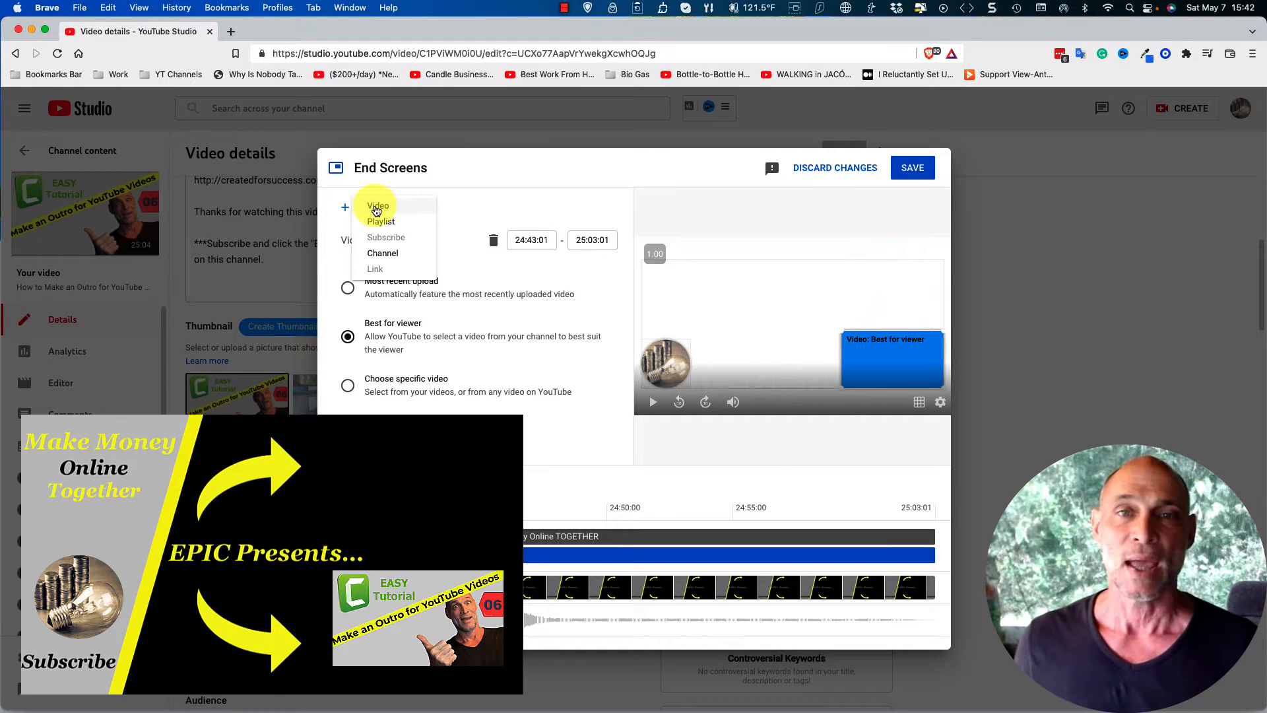
click(373, 207)
drag(679, 280, 877, 274)
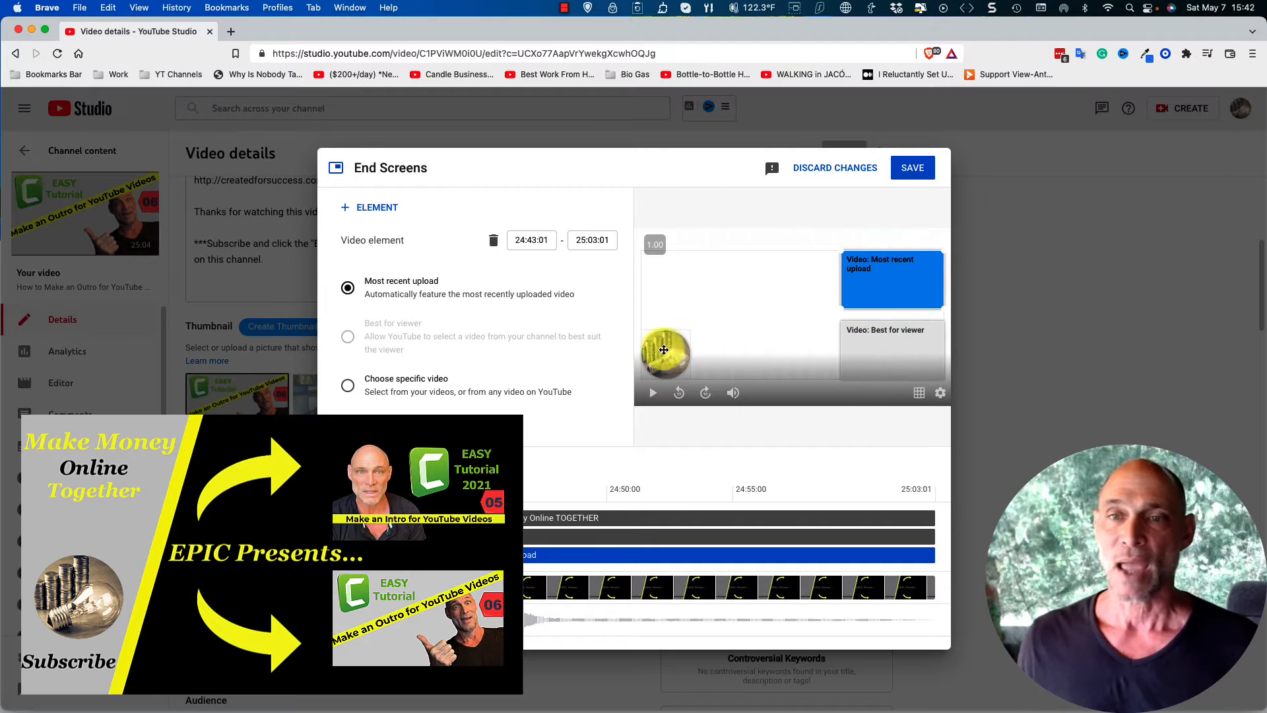
click(664, 350)
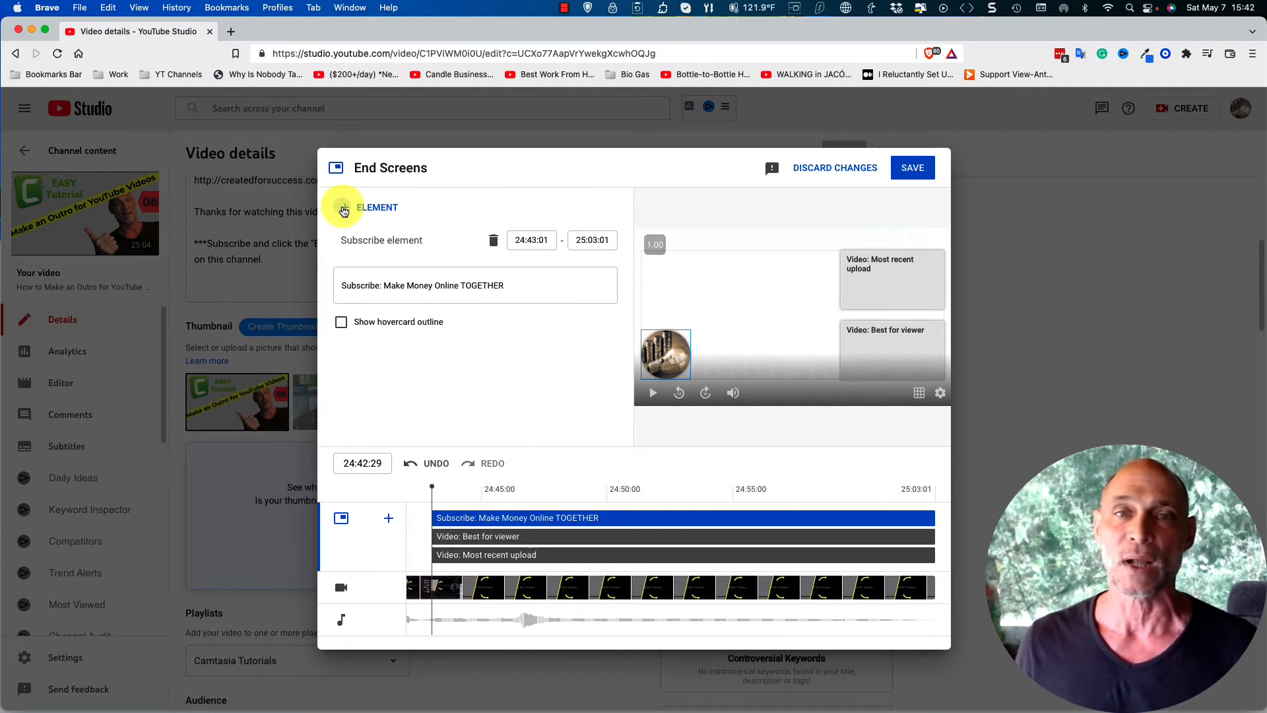
Step: Add a playlist element for the Camtasia Tutorials playlist to the end screen
click(344, 208)
click(363, 223)
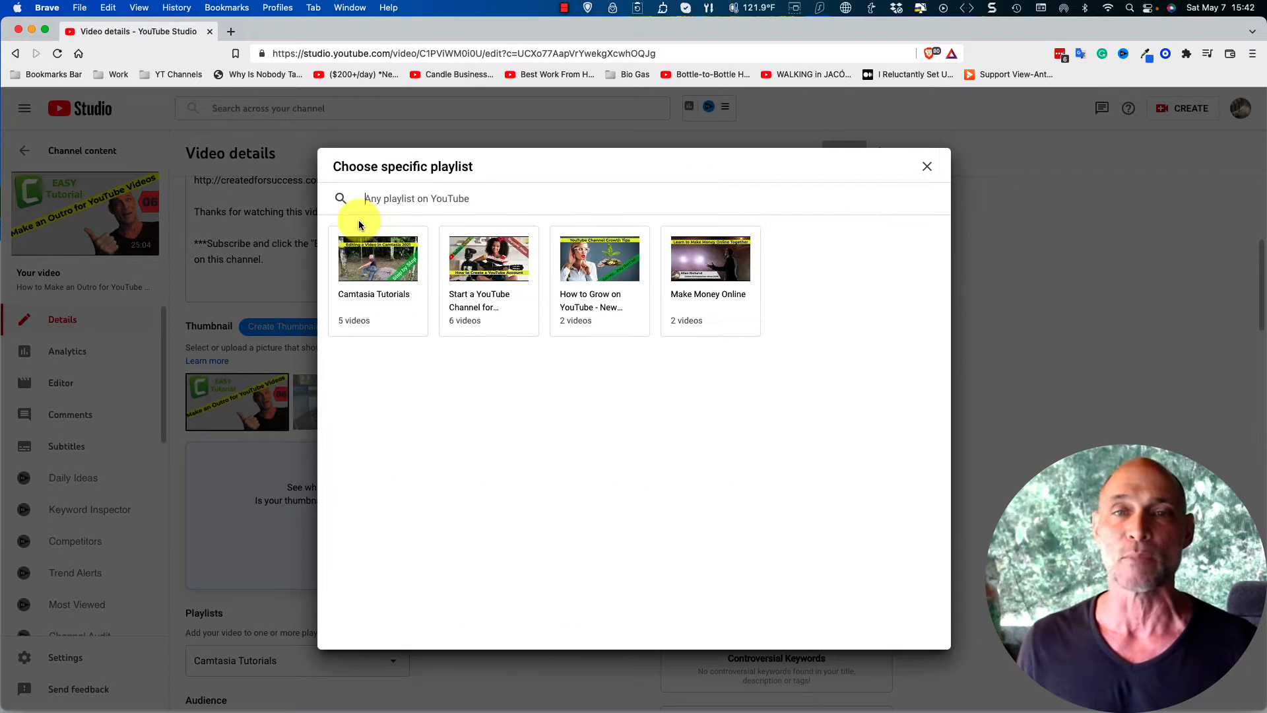
click(382, 258)
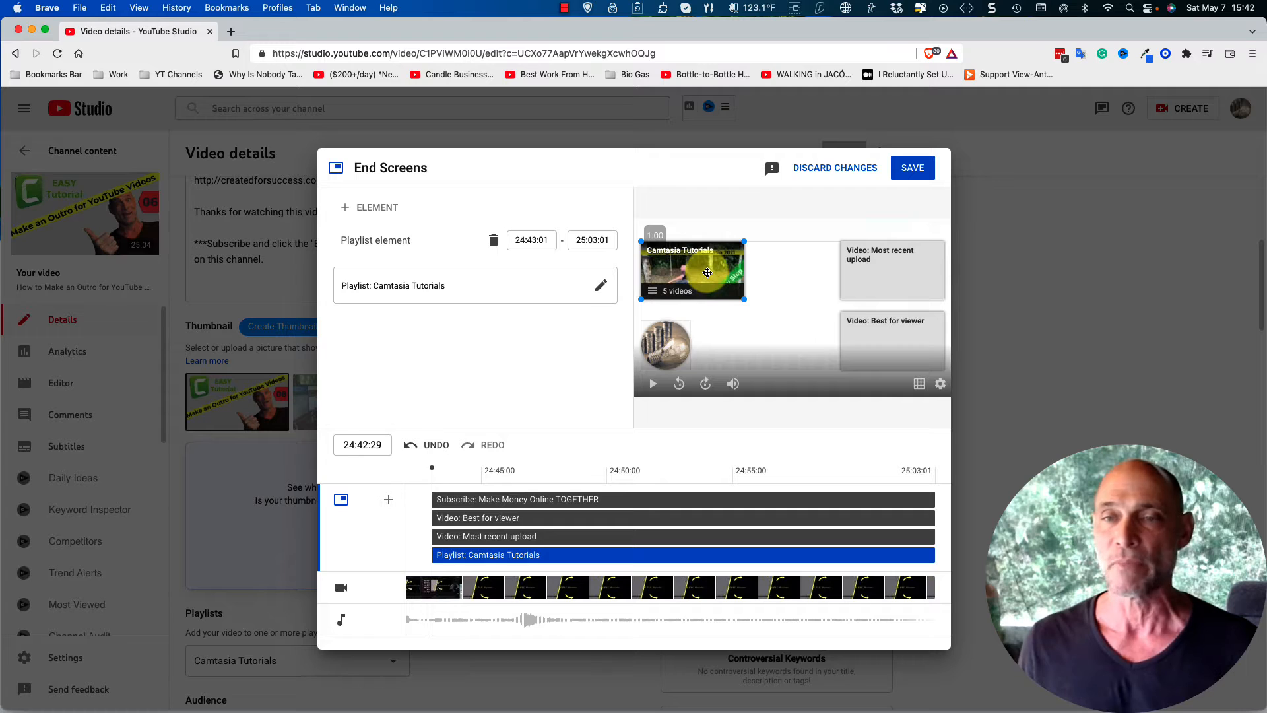
mouse_move(346, 208)
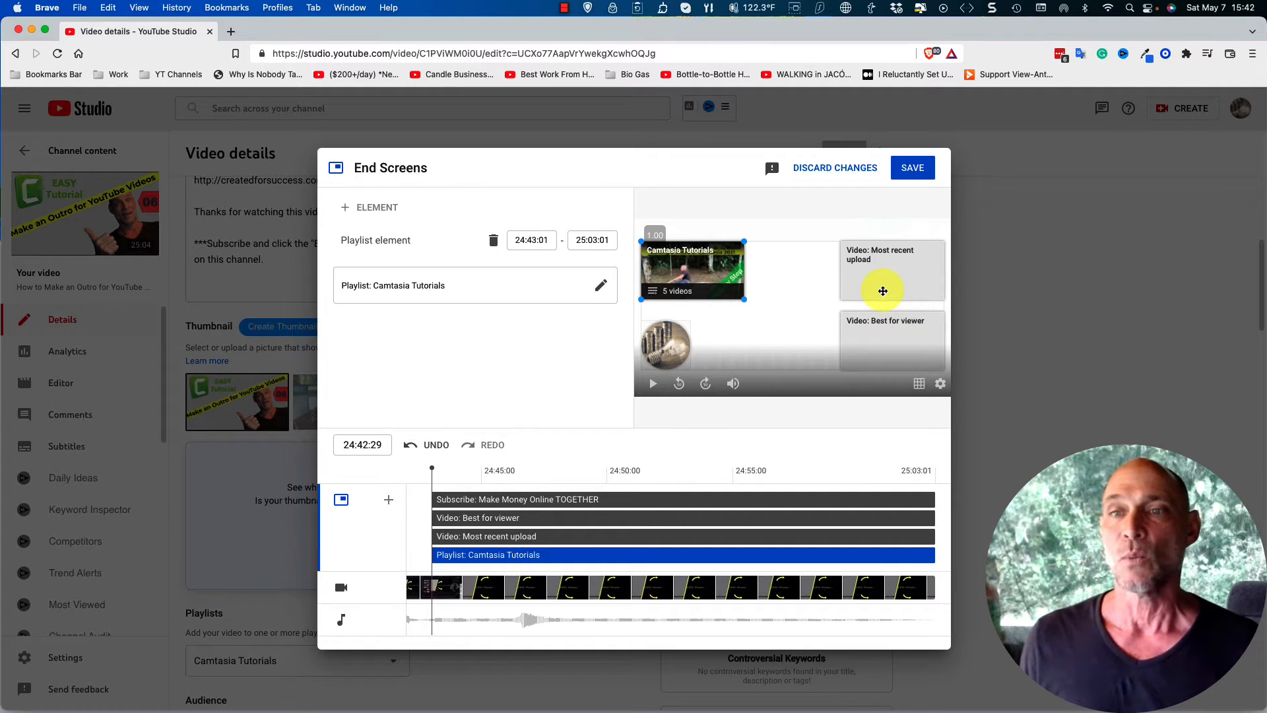
Step: Try overlapping the most recent upload element with the "Best for viewer" element, and return it to its place above
drag(883, 291, 878, 342)
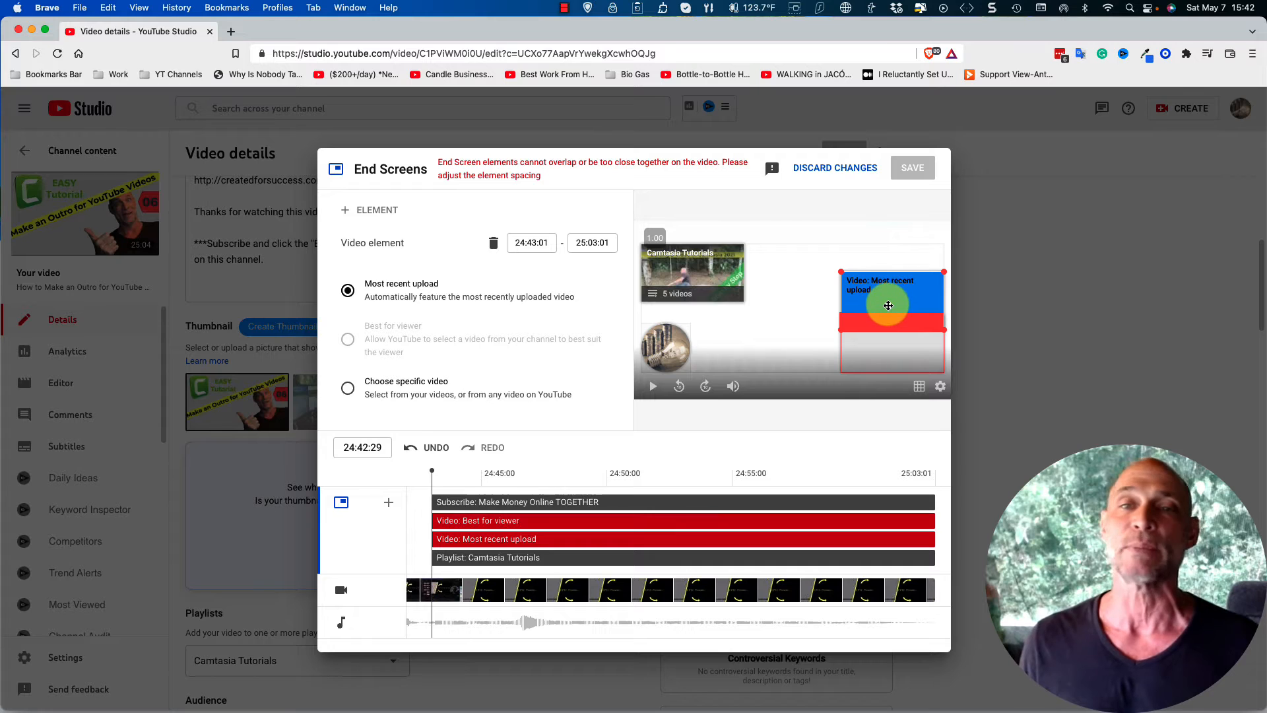
drag(889, 306, 889, 267)
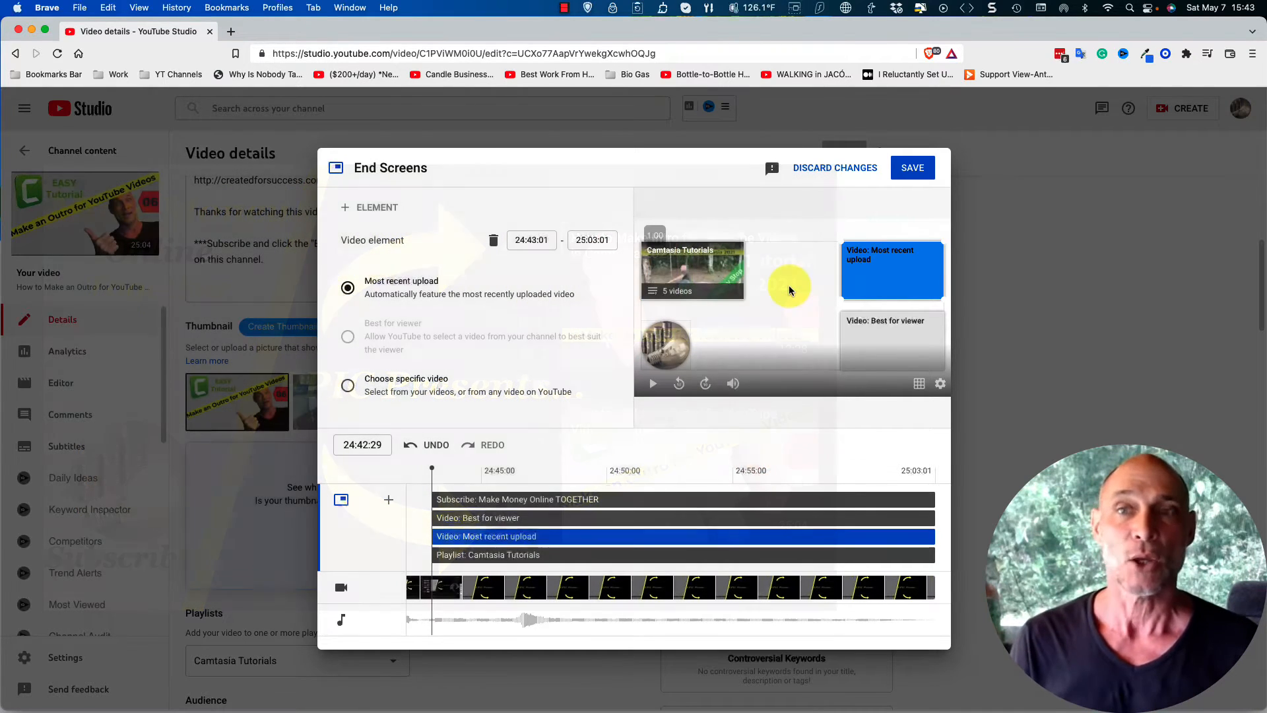
Step: Delete the Camtasia Tutorials playlist element from the end screen
click(680, 274)
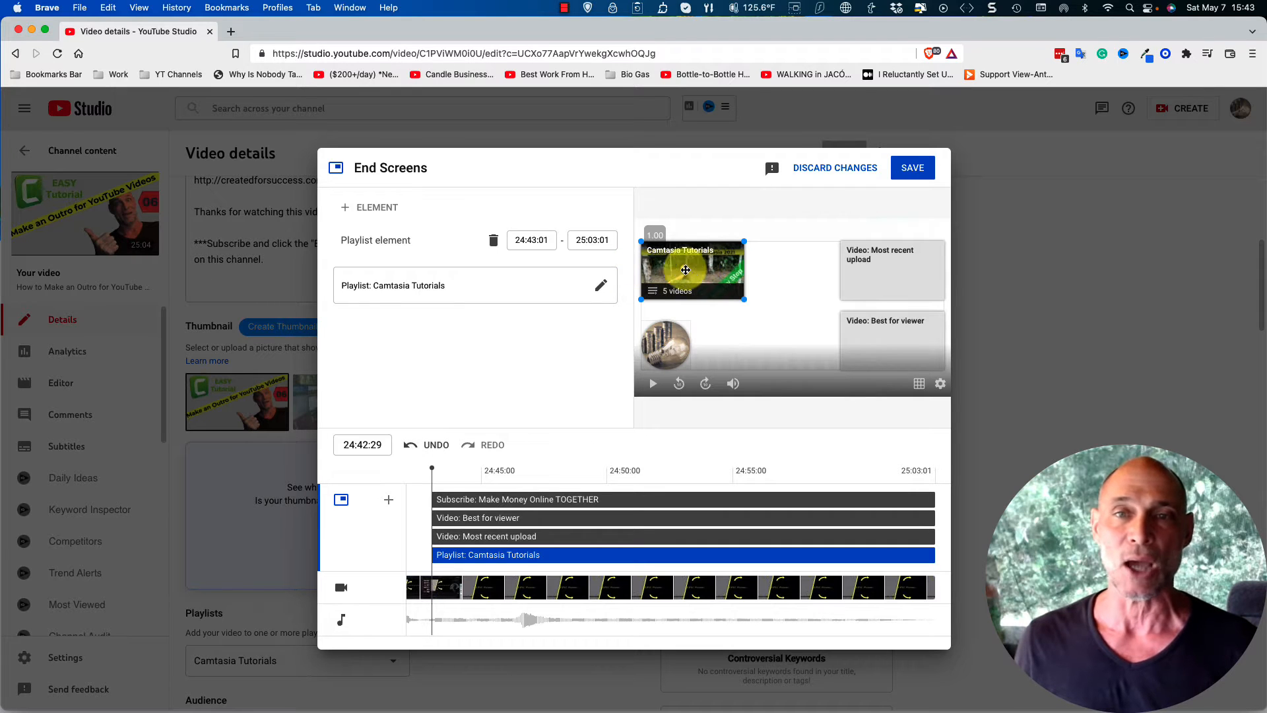
click(494, 241)
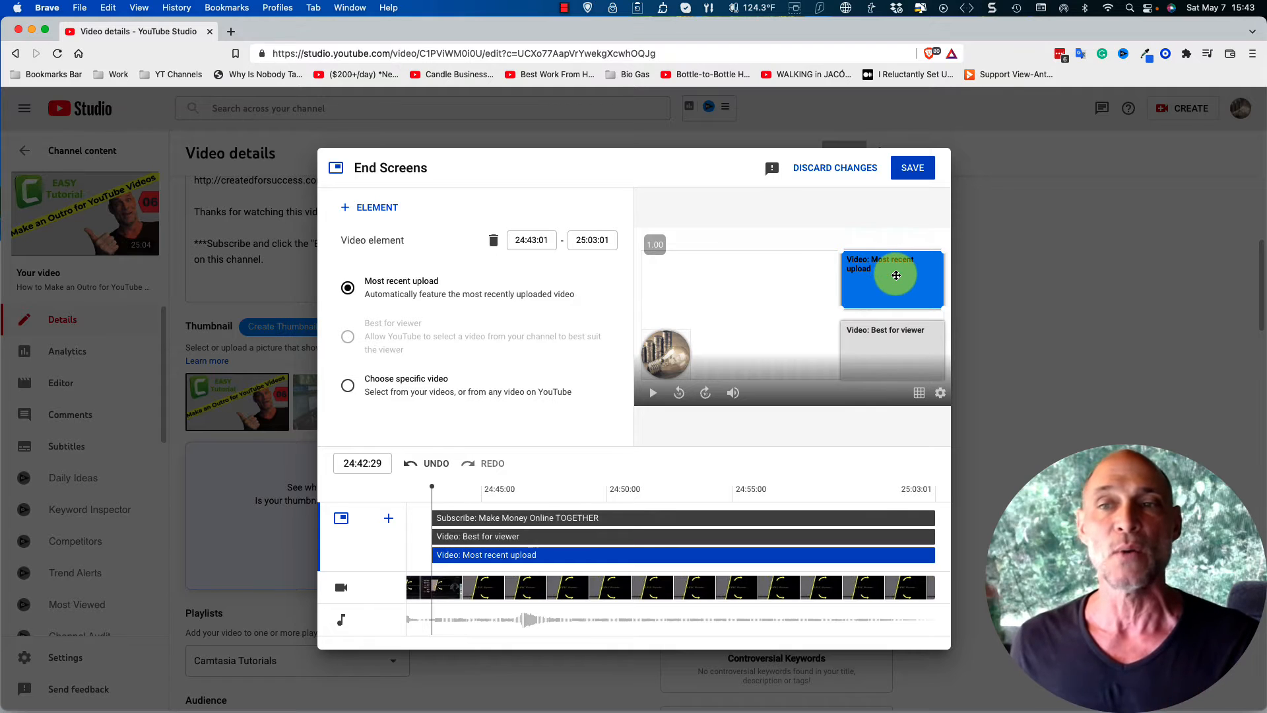
Step: Swap the two video elements so "Best for viewer" sits above "Most recent upload" along the frame's right side
drag(896, 275, 764, 277)
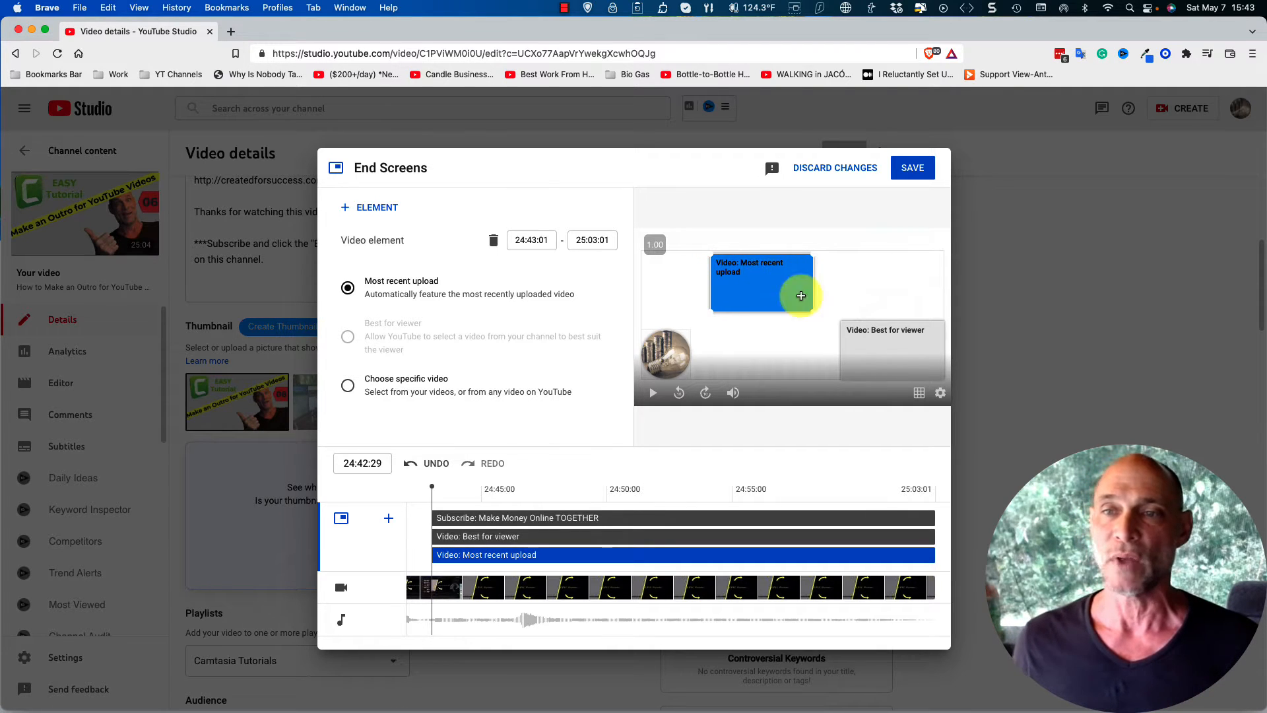
drag(879, 351, 882, 282)
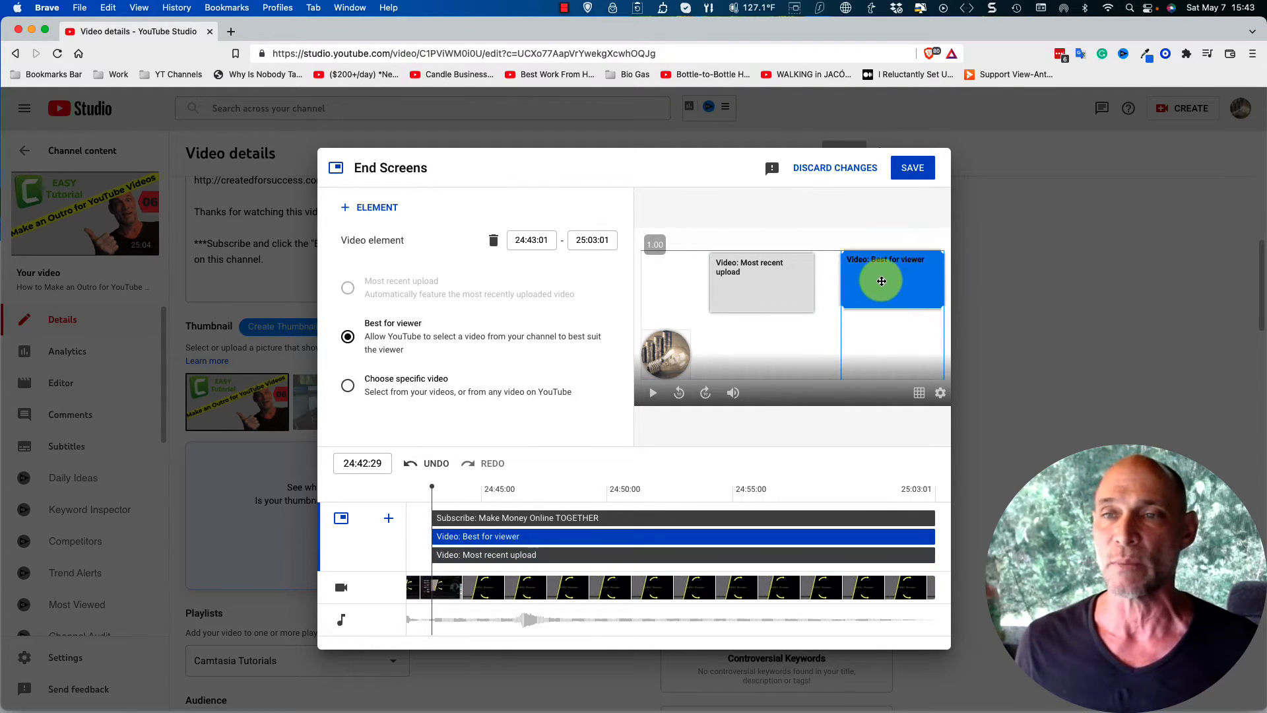
drag(730, 280, 895, 355)
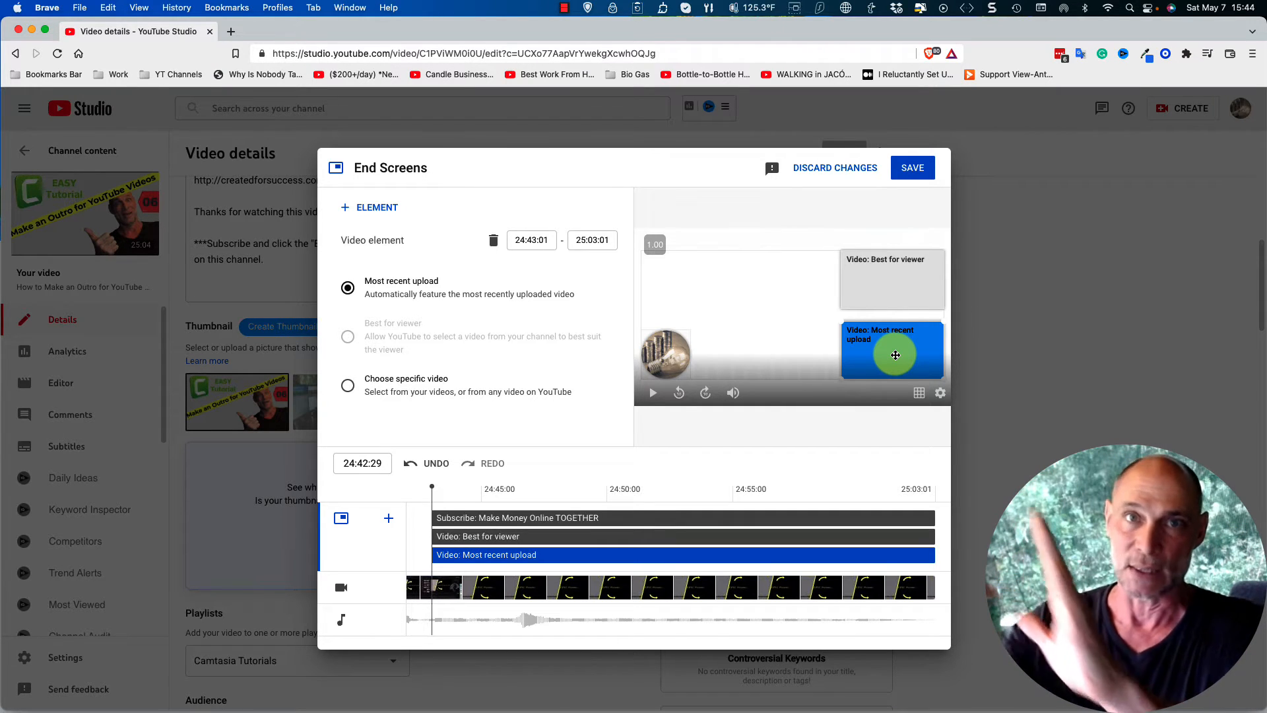
Step: Set the upper video element to the specific video "How to Make Intro for YouTube Videos in Camtasia 2021"
click(880, 291)
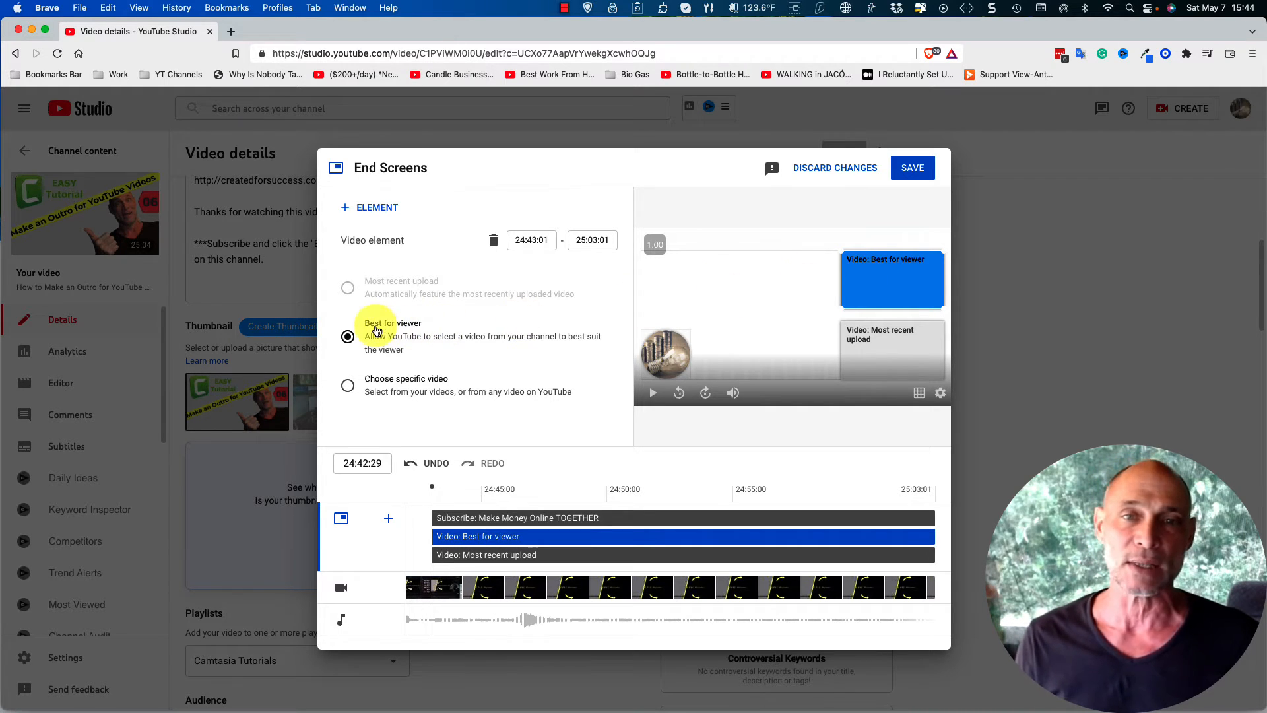
click(348, 387)
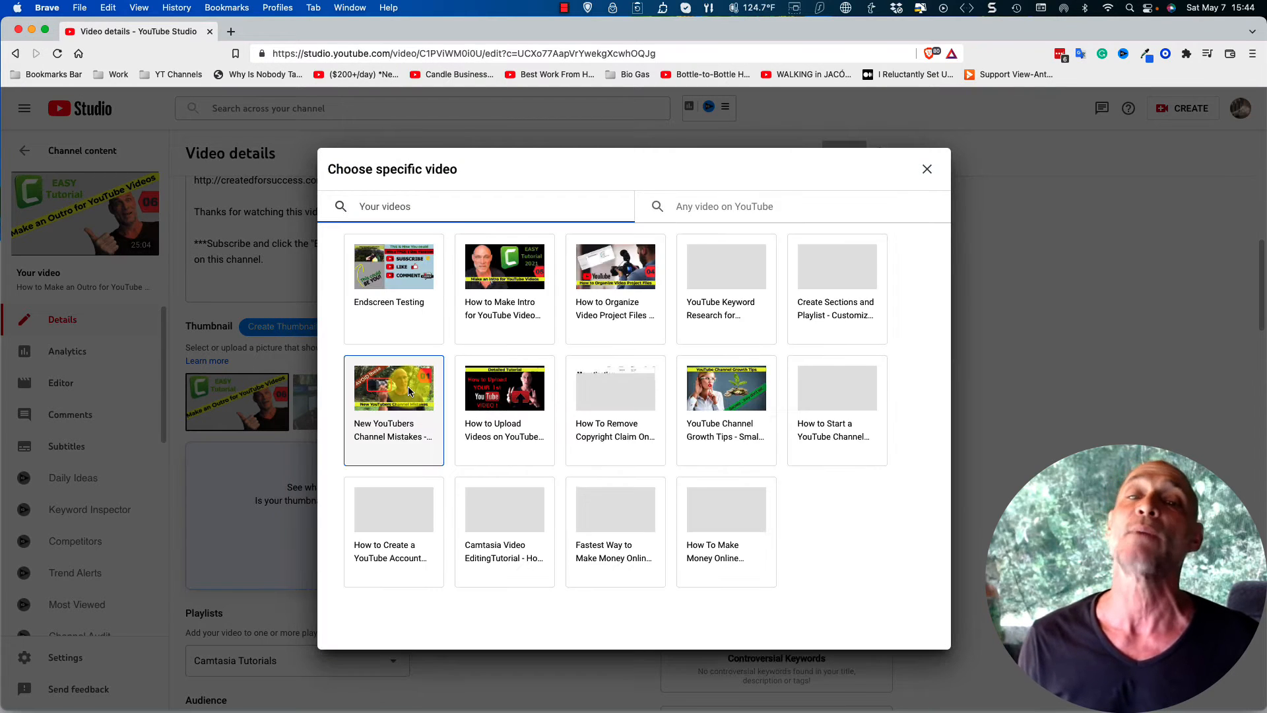
click(500, 273)
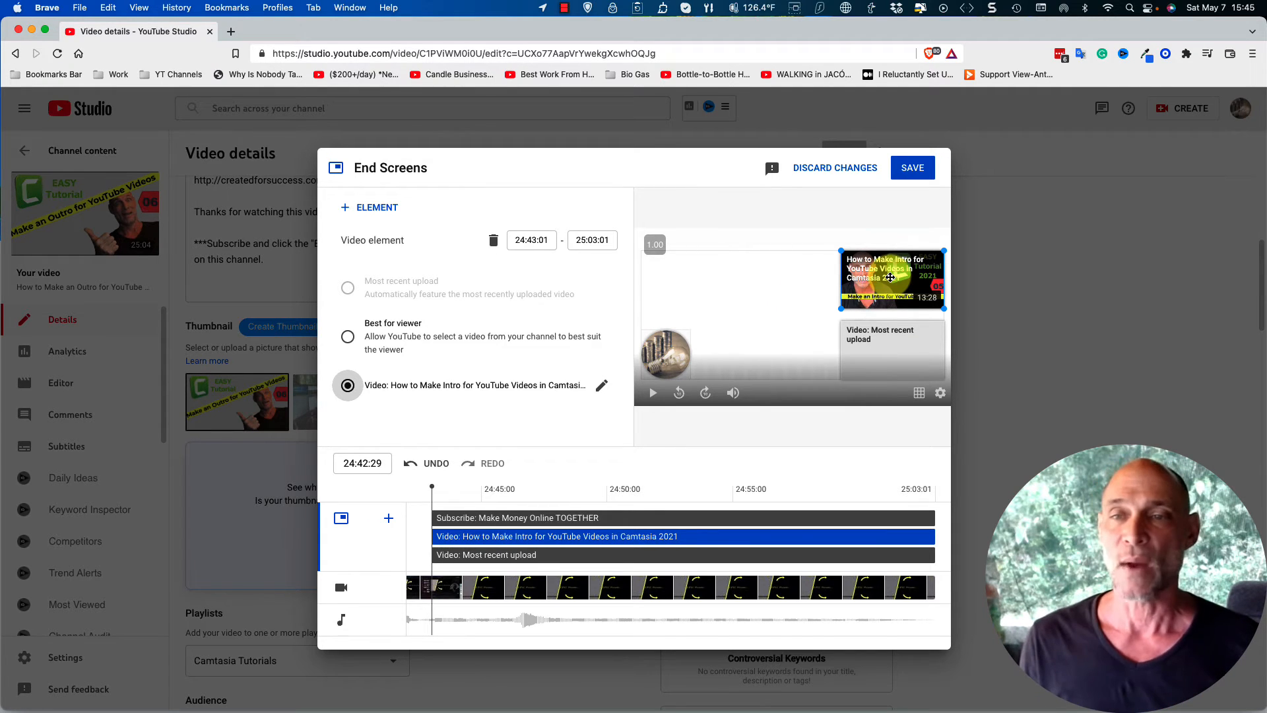
Step: Review the most recent upload and subscribe elements and save the end screen
click(885, 335)
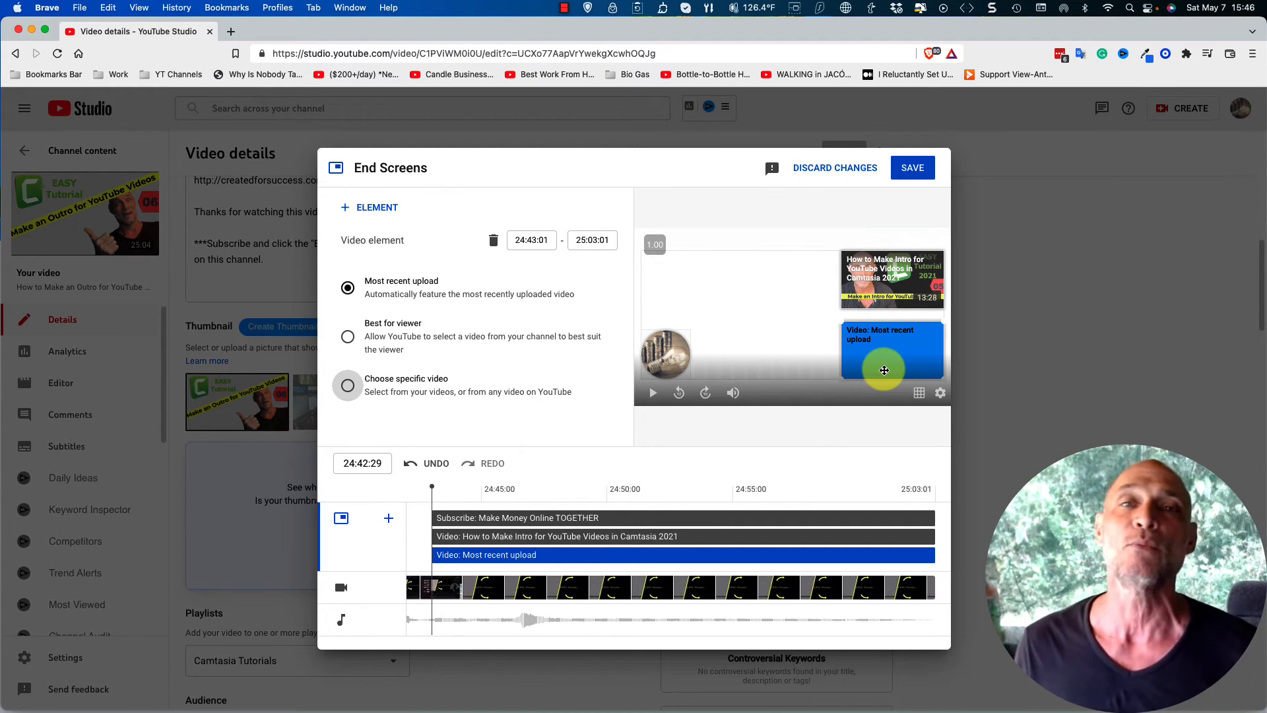
click(664, 364)
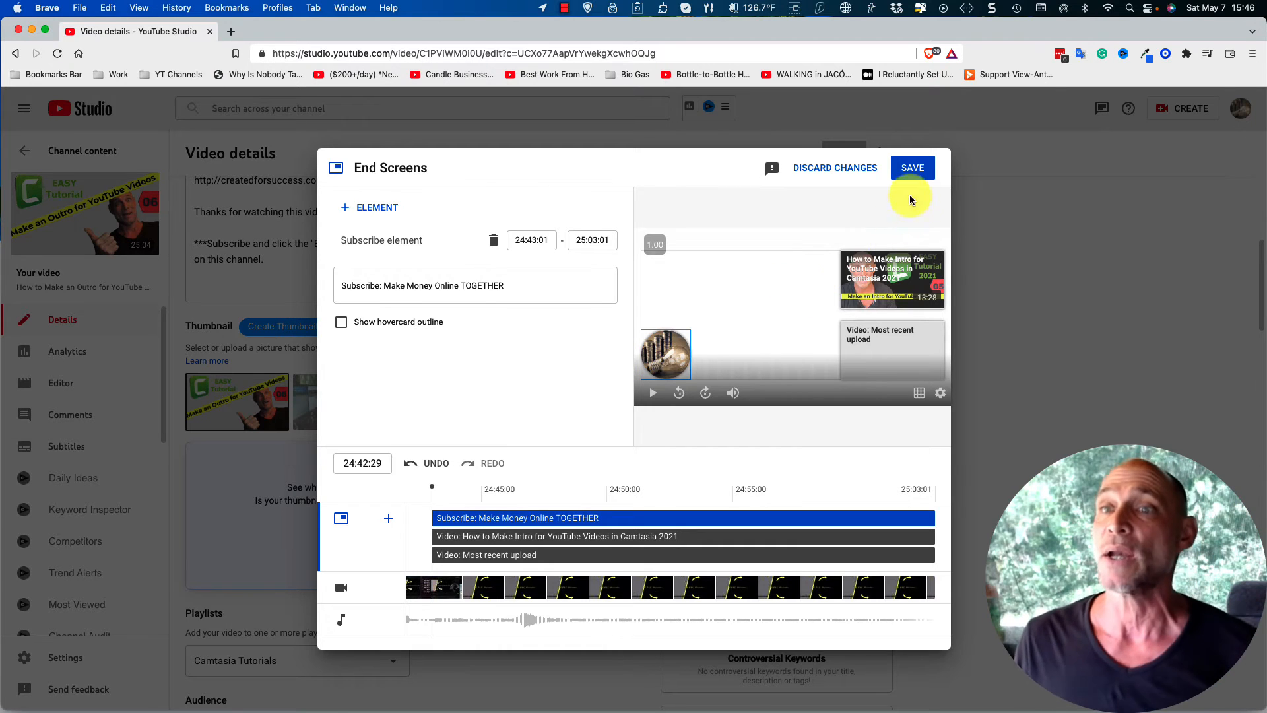
click(911, 169)
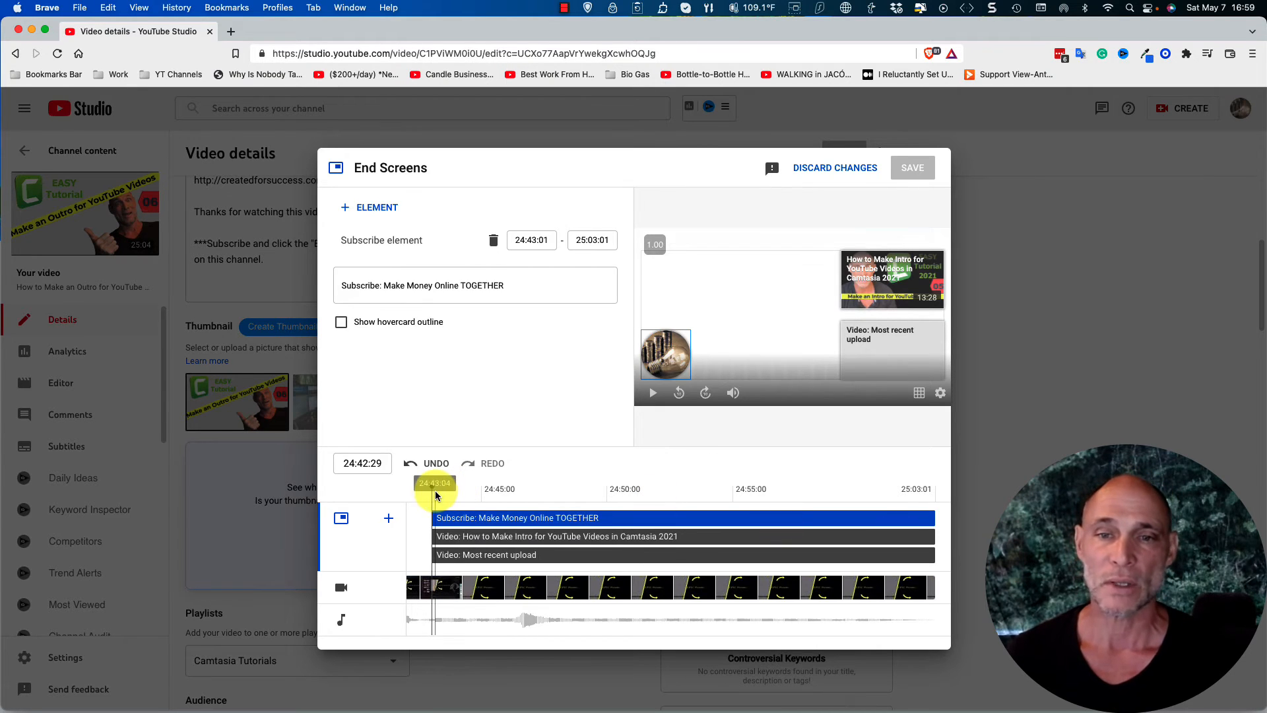
Step: Preview the end screen by playing the video from 24:42:01 through the start of the outro and pausing it
drag(431, 489, 408, 489)
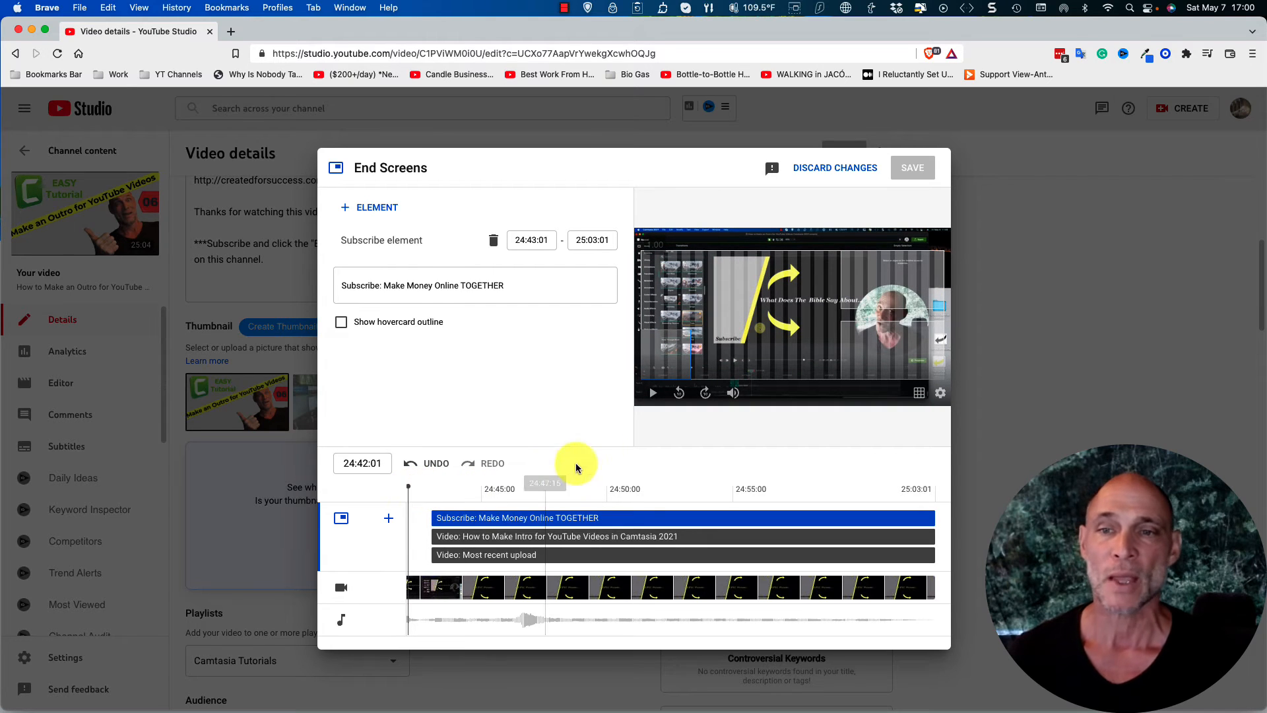
click(654, 394)
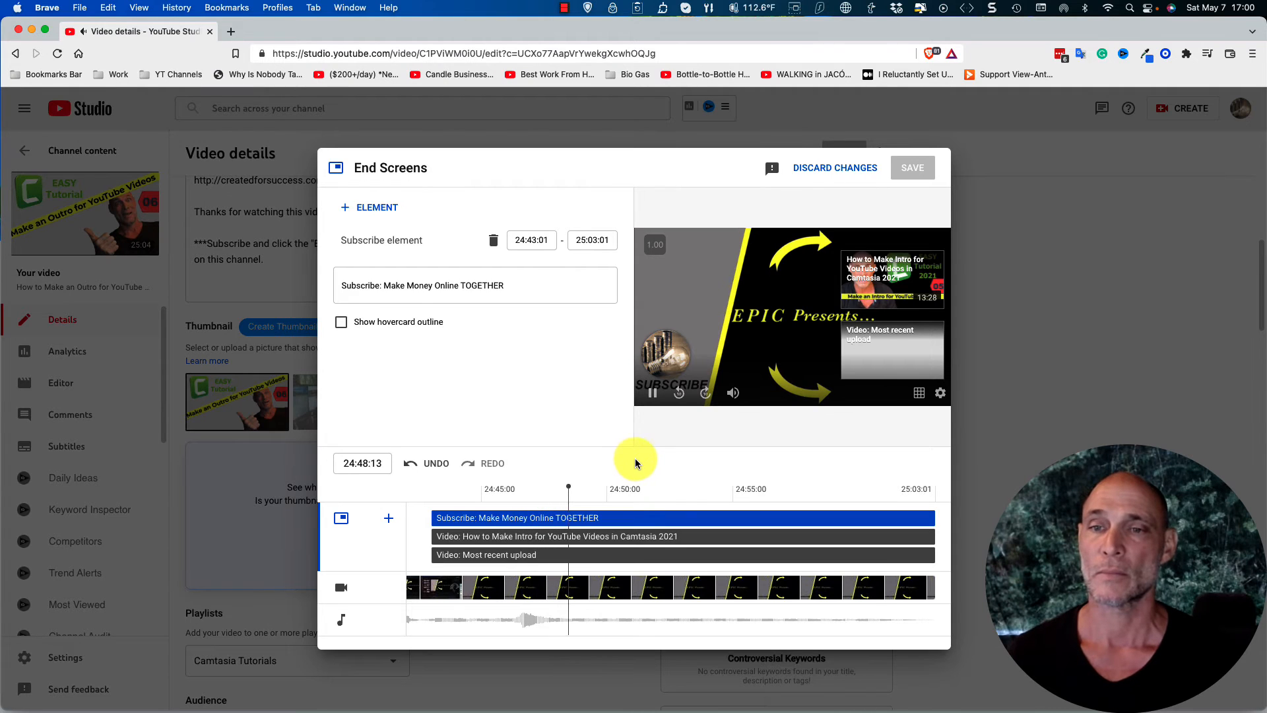
click(653, 393)
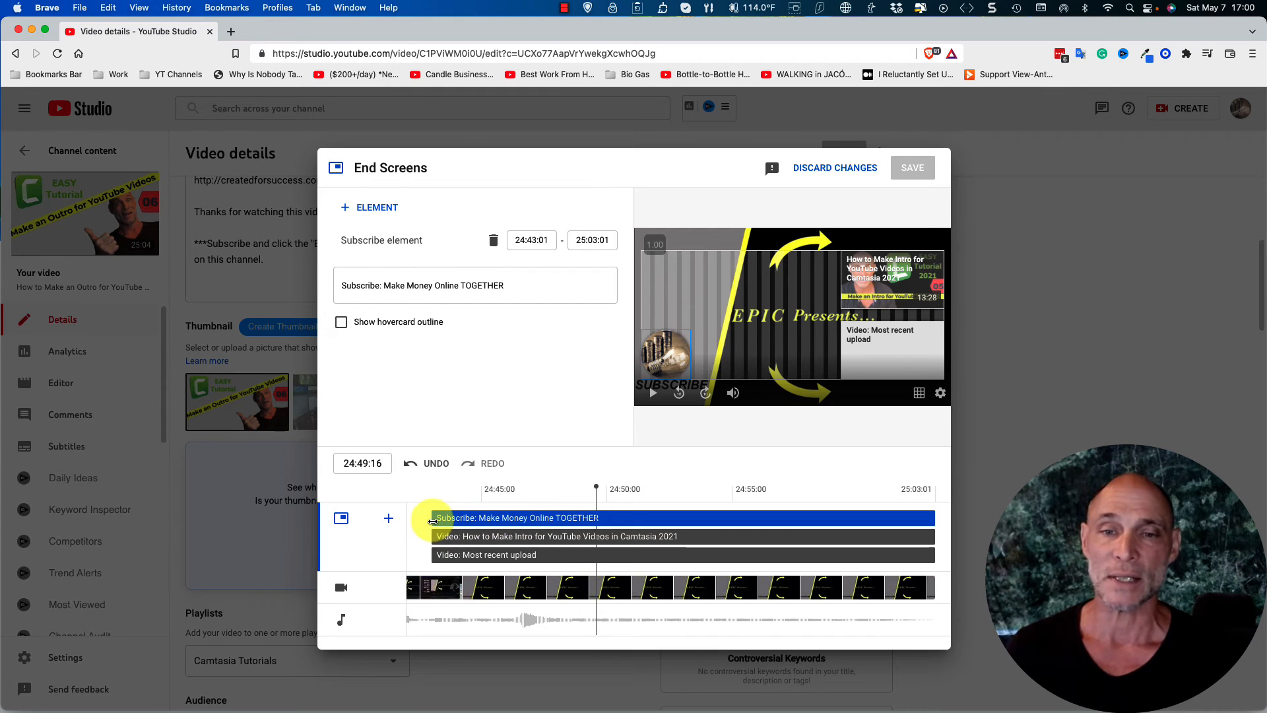
Step: Try to extend the subscribe element's start to an earlier time on the timeline
drag(435, 519, 410, 530)
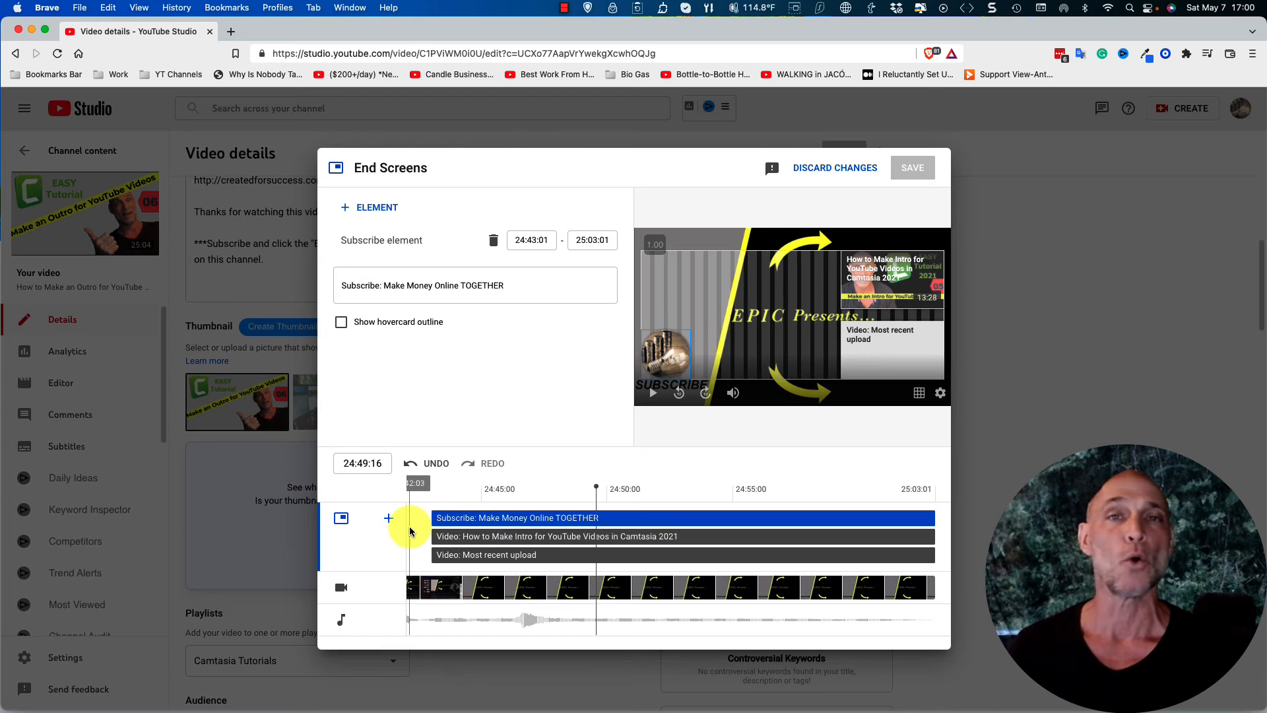